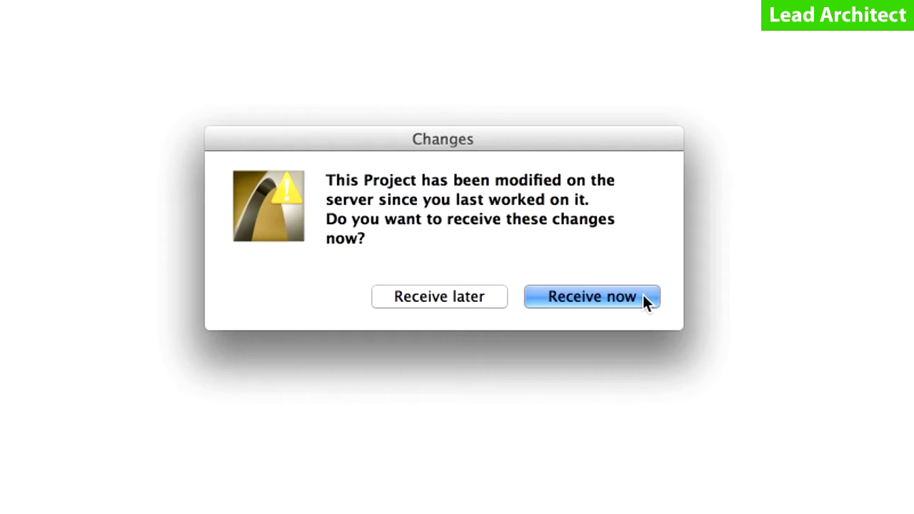
- Receive the server changes and open the Chapter 8.01 view of the 0. Ground Floor plan
left_click(643, 294)
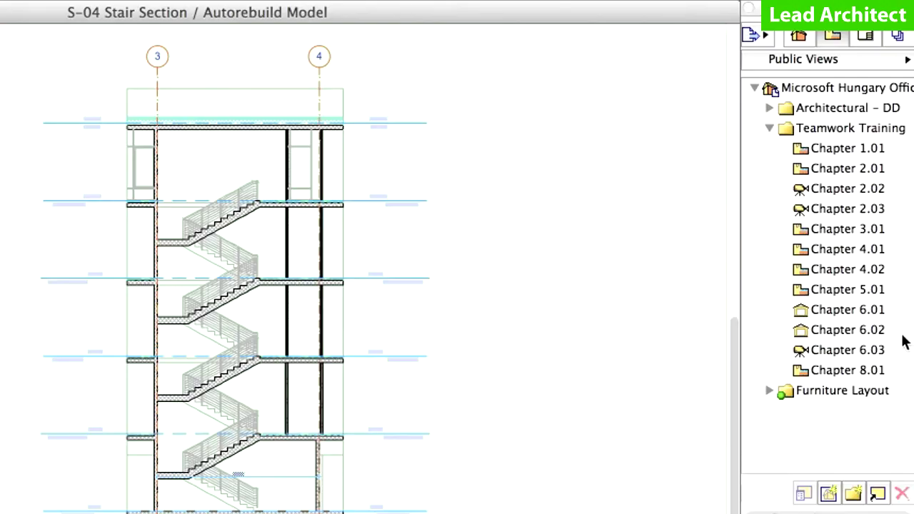
left_click(882, 312)
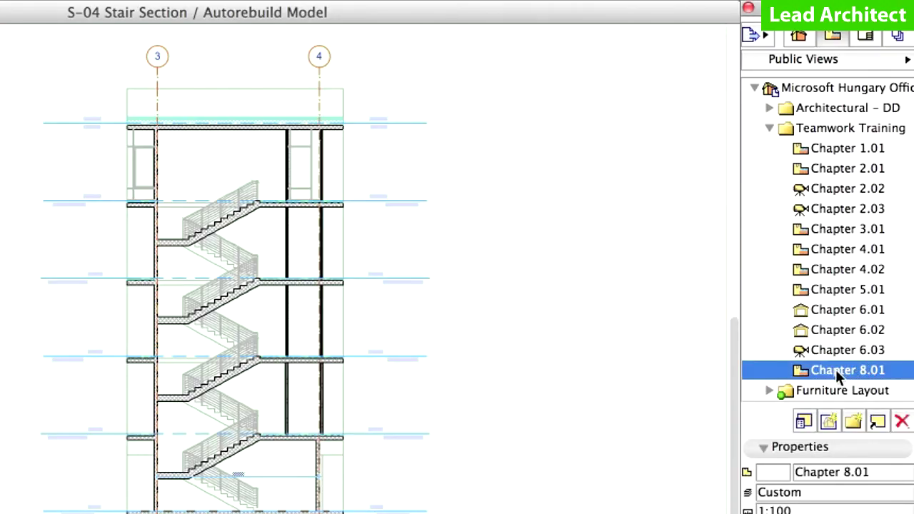
double_click(837, 372)
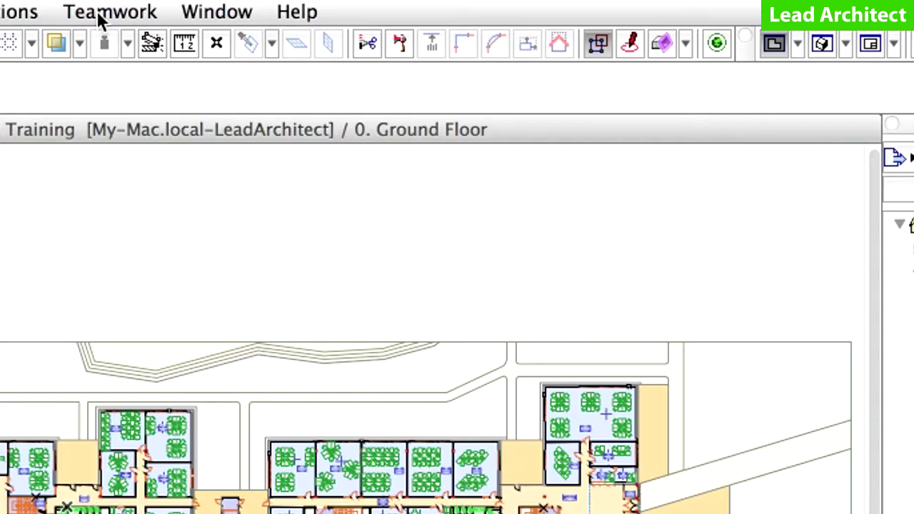
- Show the Backups section of Teamwork Project Settings and list the backup types to create
left_click(378, 8)
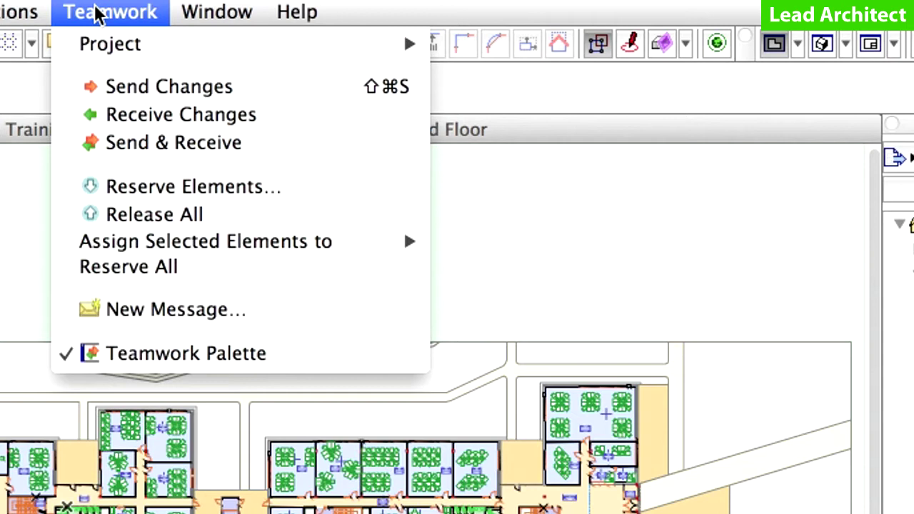
mouse_move(96, 40)
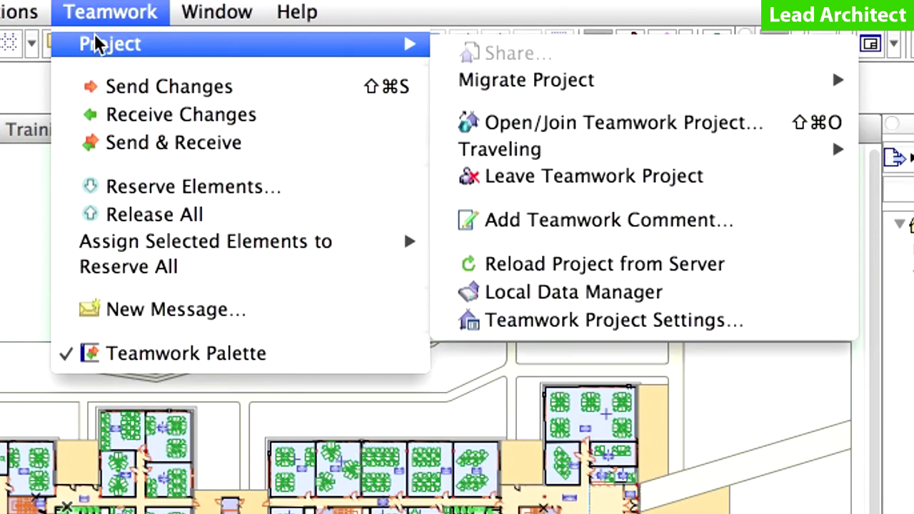
left_click(797, 327)
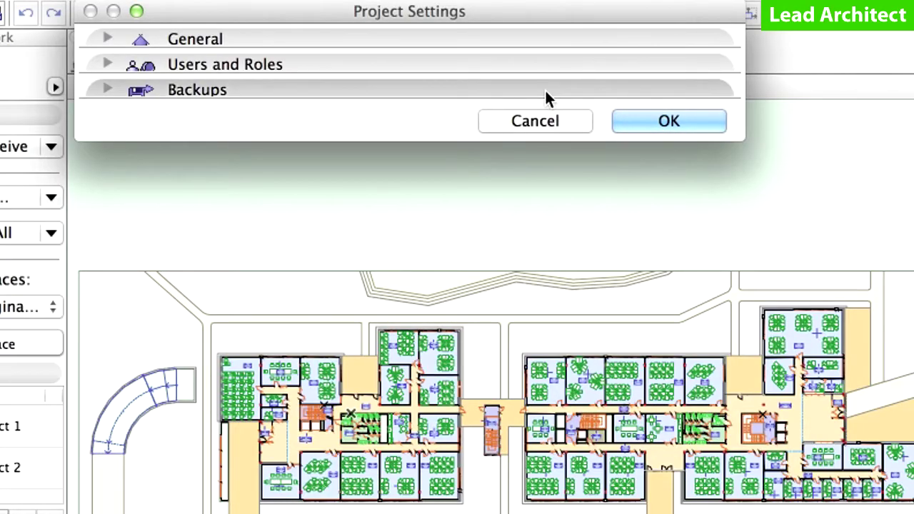
left_click(544, 92)
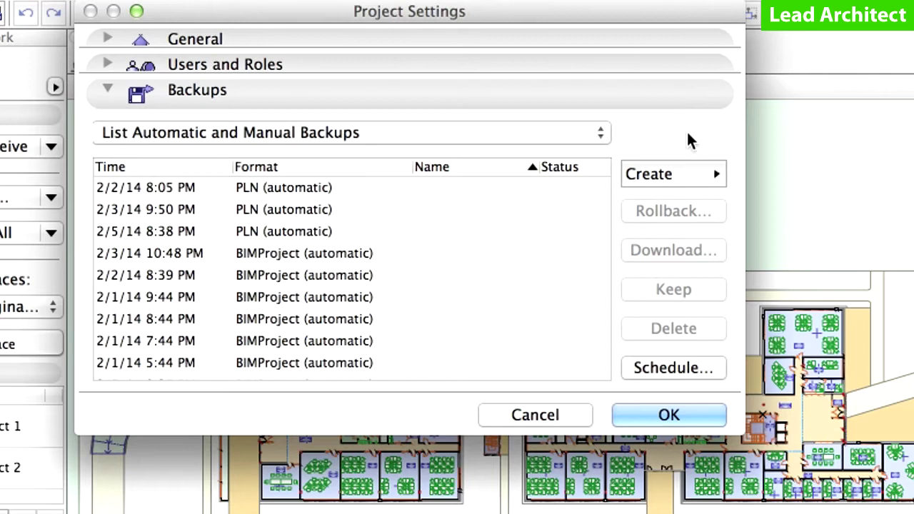
left_click(705, 175)
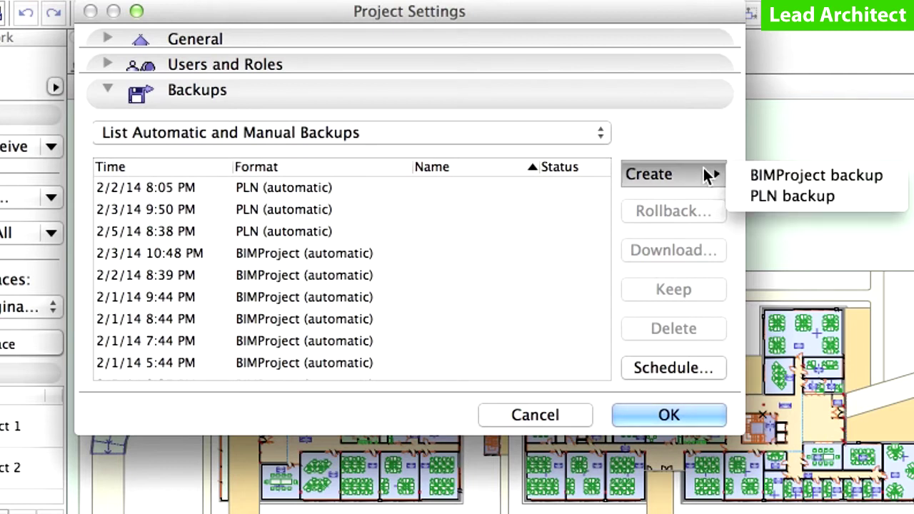
- Create a new BIMProject backup with the name 'Safety copy'
left_click(885, 189)
type("S")
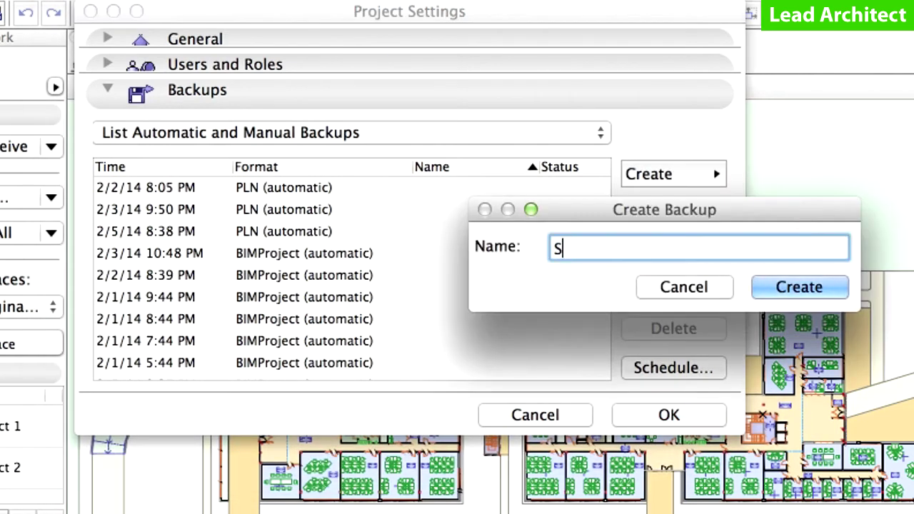
type("afety copy")
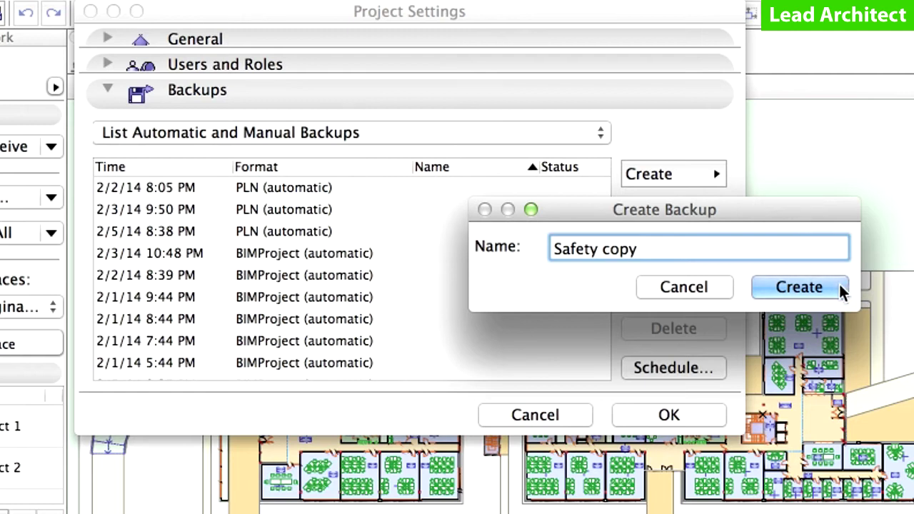
left_click(800, 287)
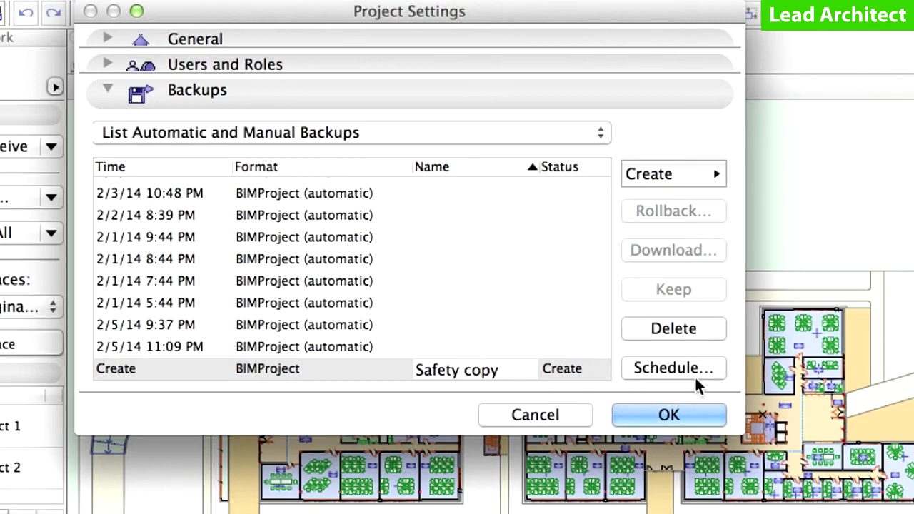
- Review the automatic backup schedule, cancel it unchanged, and close Project Settings with OK
left_click(716, 369)
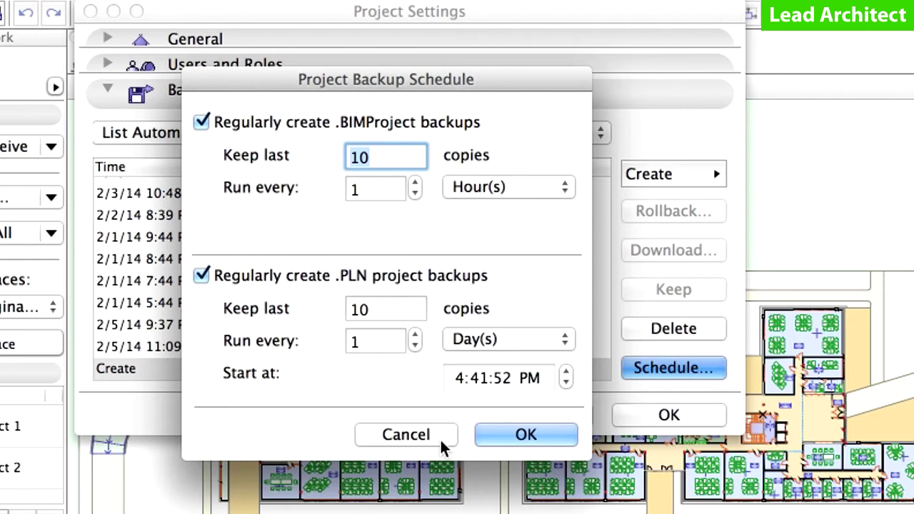
left_click(440, 440)
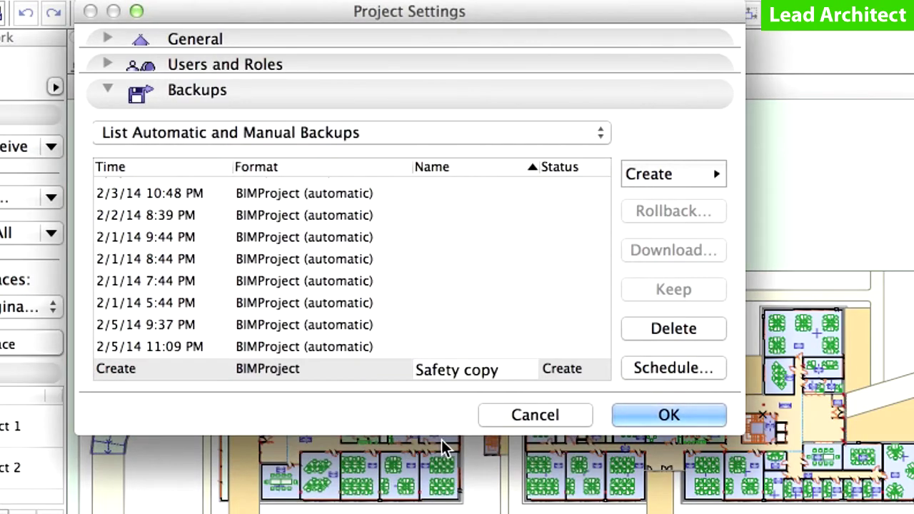
left_click(700, 415)
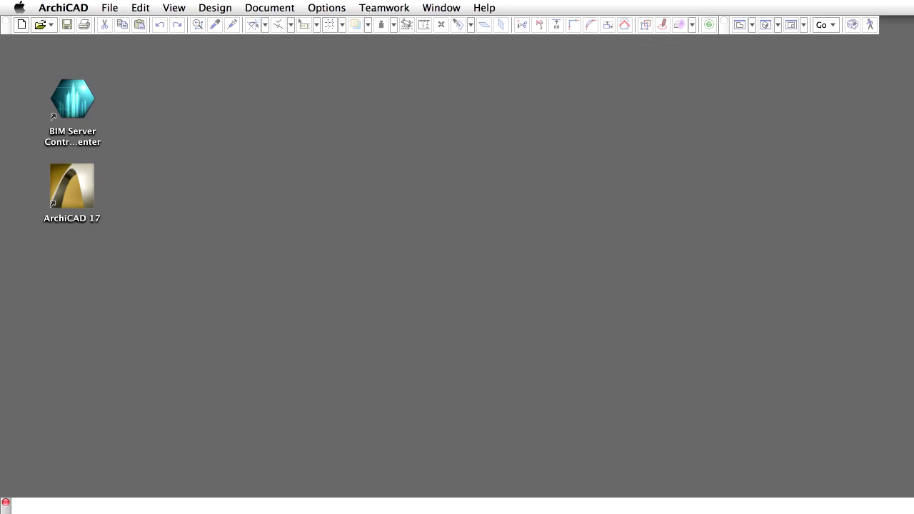
- Open Teamwork Training [My-Mac.local-Architect1] and receive the latest server changes
left_click(112, 8)
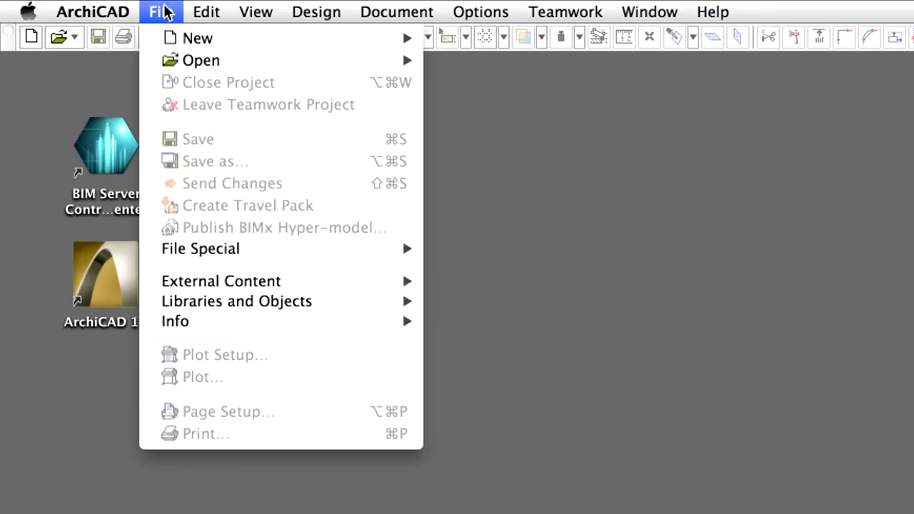
mouse_move(151, 63)
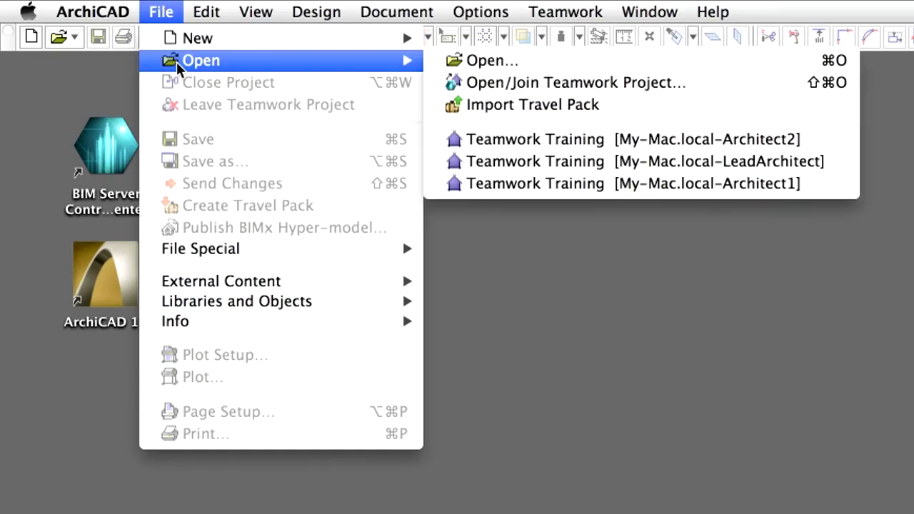
left_click(813, 187)
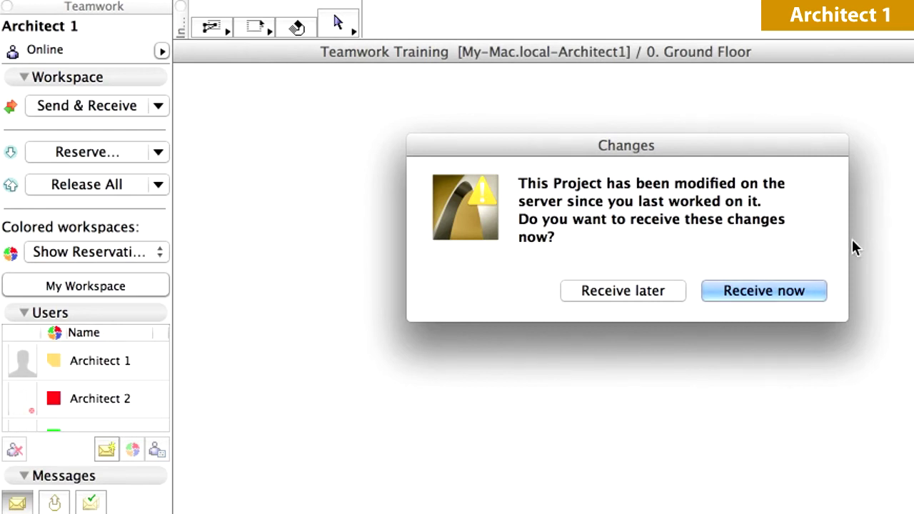
left_click(812, 291)
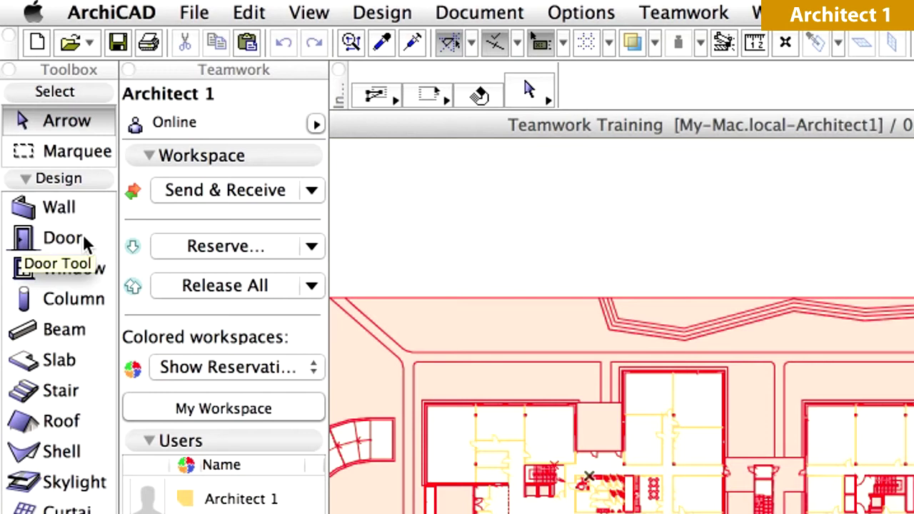
- Select all doors on the 0. Ground Floor plan and zoom in on the left block
left_click(62, 237)
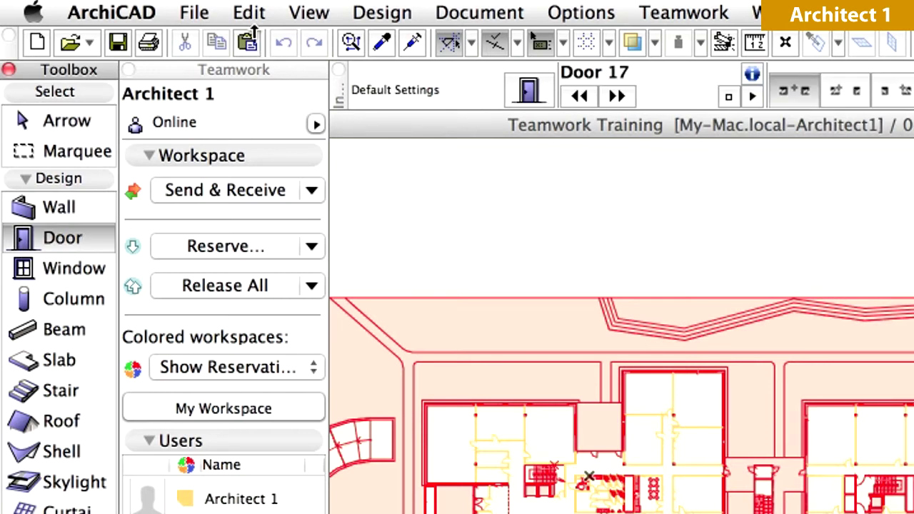
left_click(241, 8)
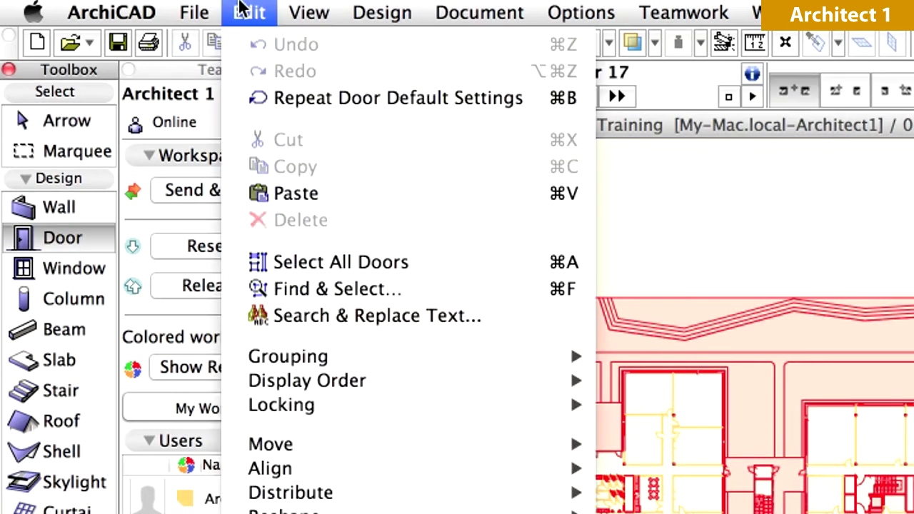
left_click(457, 264)
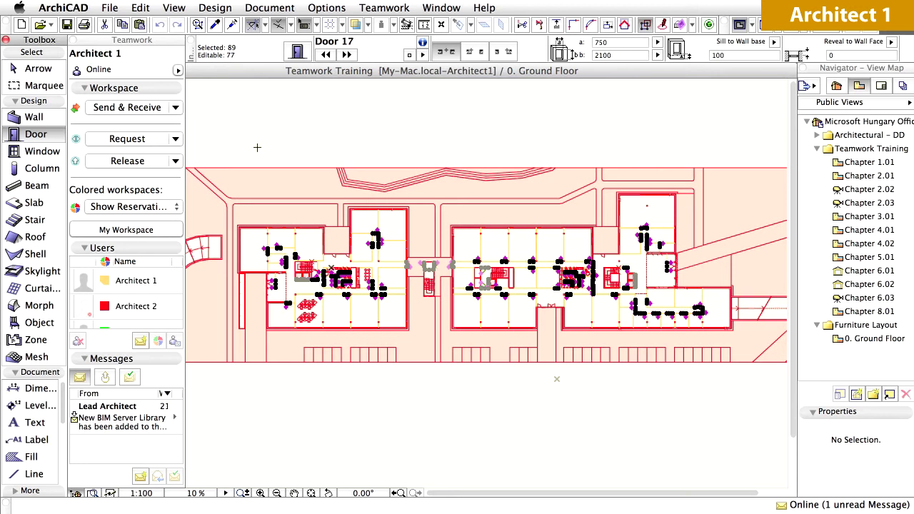
key("super+apostrophe")
left_click(253, 204)
left_click(424, 330)
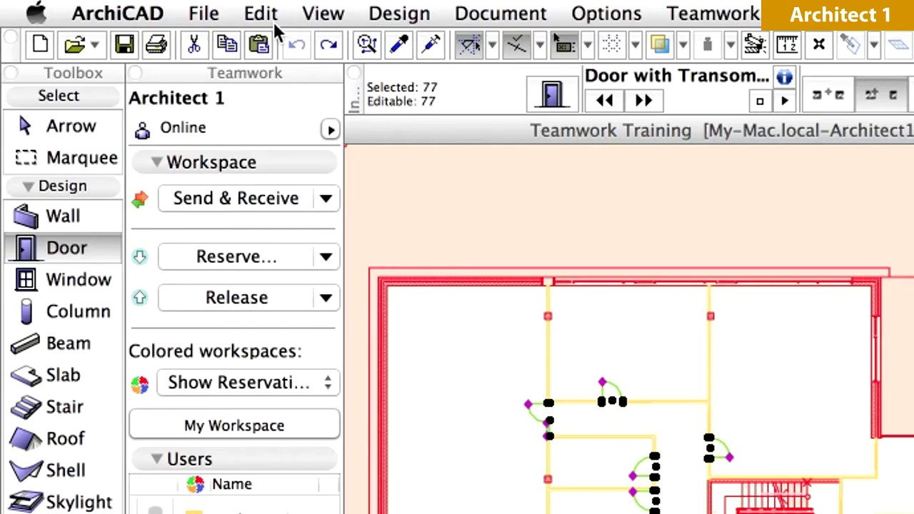
- Delete the 77 selected doors and send the deletion to the Teamwork server
left_click(142, 8)
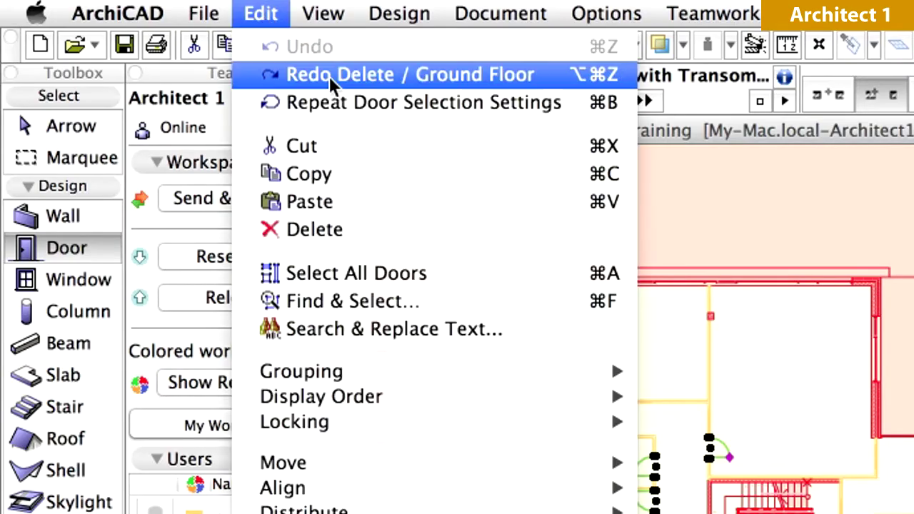
left_click(485, 230)
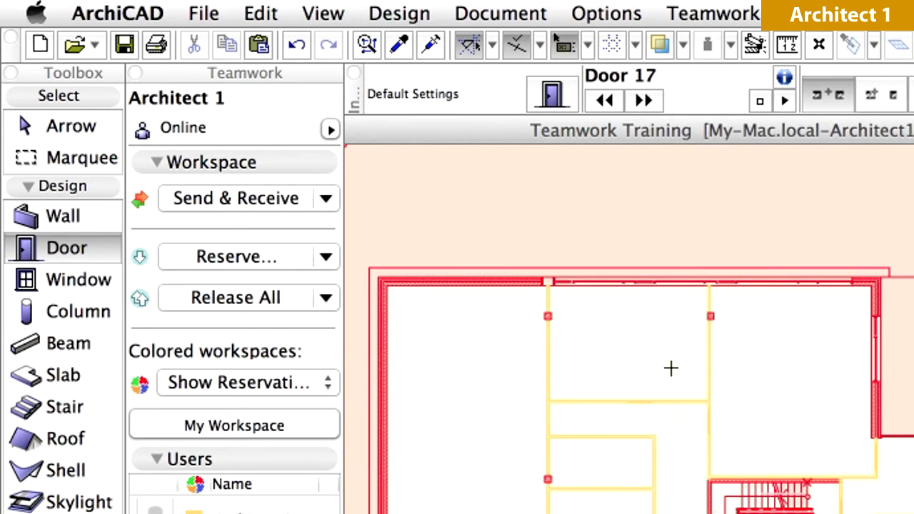
left_click(299, 206)
- Save the Teamwork Training project as Architect 1, then quit ArchiCAD 17
left_click(205, 16)
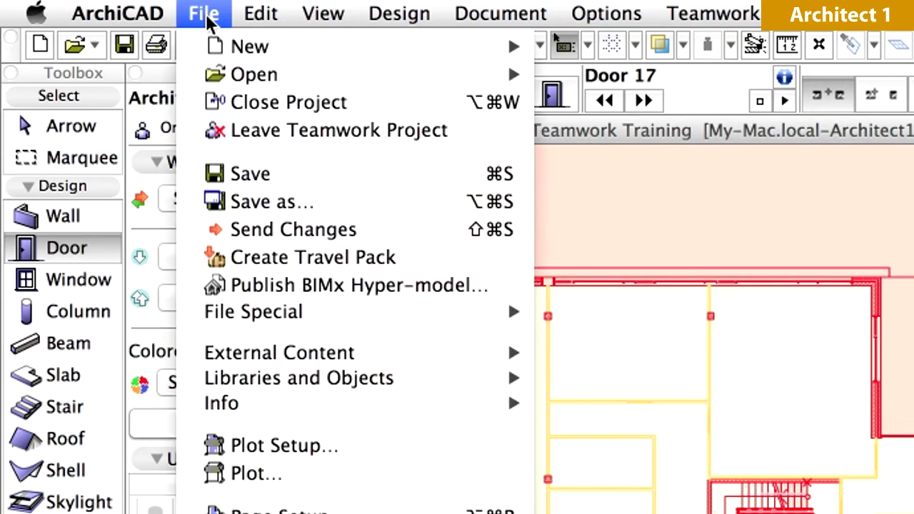
left_click(280, 177)
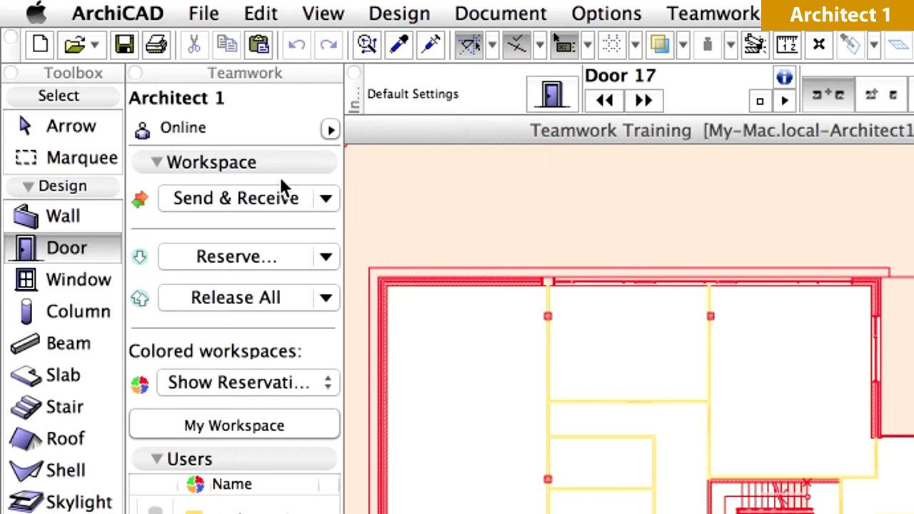
left_click(114, 14)
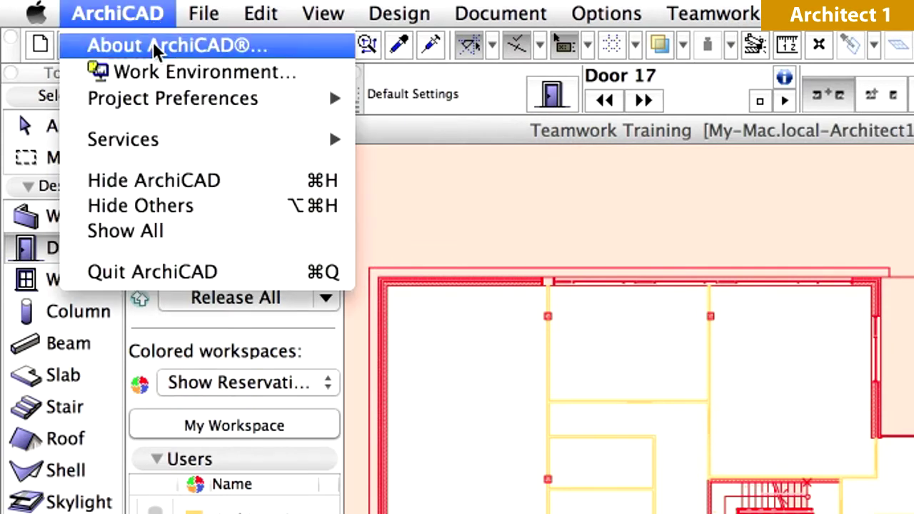
left_click(254, 274)
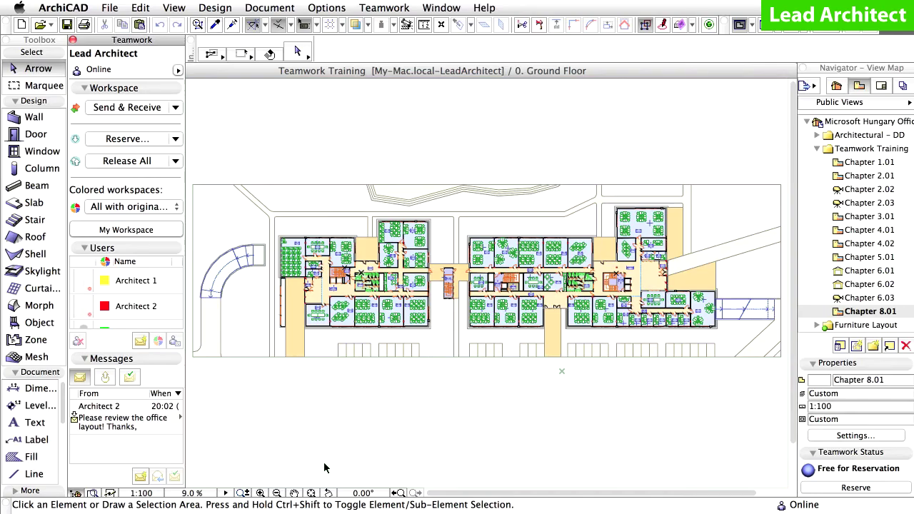
- Zoom into the plan's left wing and receive Architect 1's door deletion from the server
left_click(244, 493)
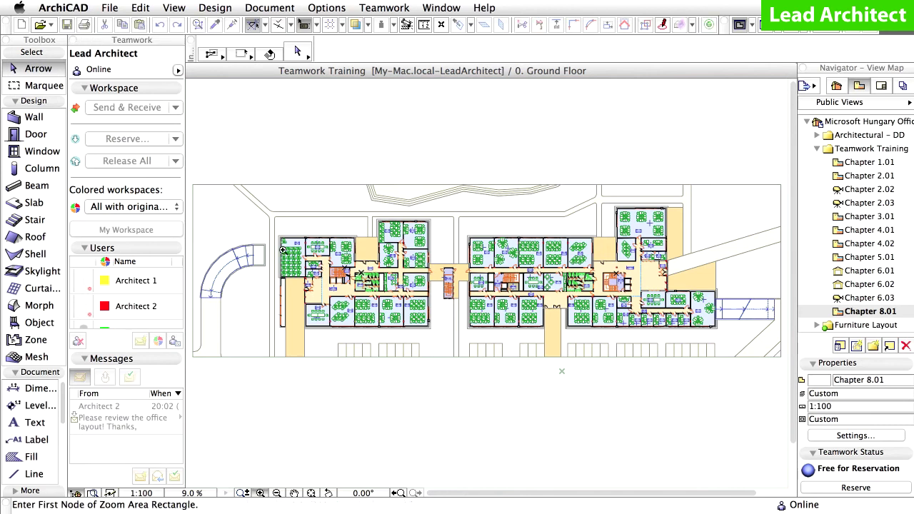
left_click(268, 196)
left_click(451, 361)
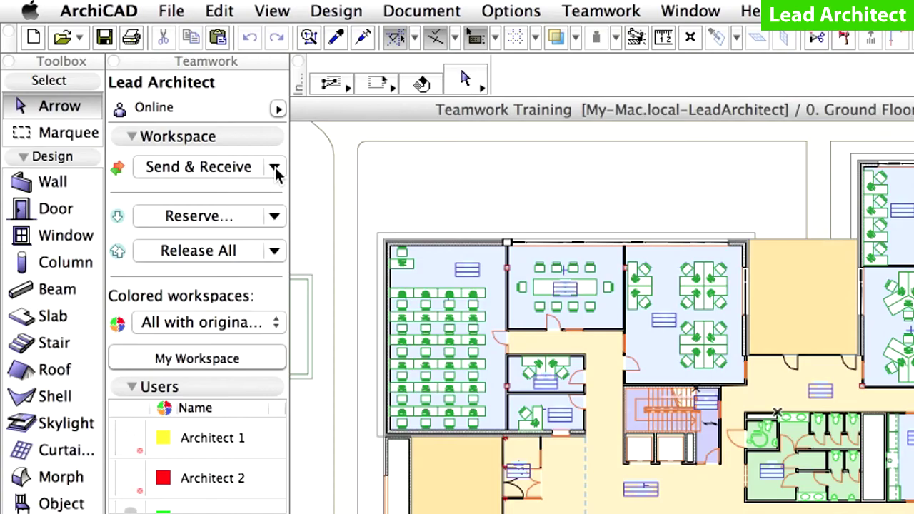
left_click(175, 107)
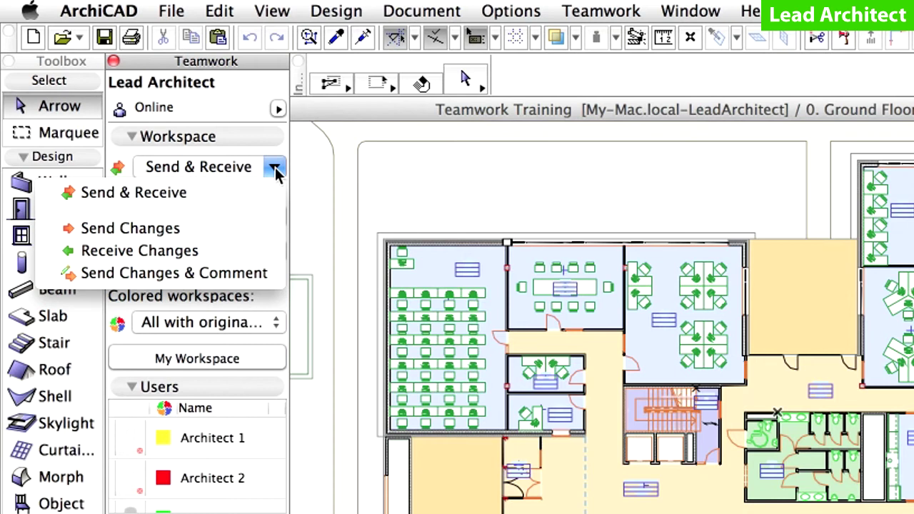
left_click(264, 259)
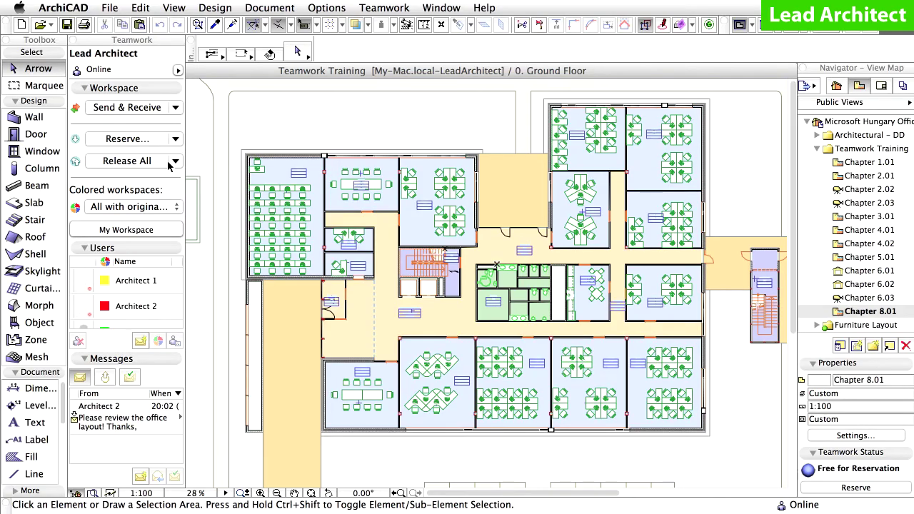
- Open the Backups list in Teamwork Project Settings and select the 'Safety copy' row
left_click(383, 8)
mouse_move(478, 27)
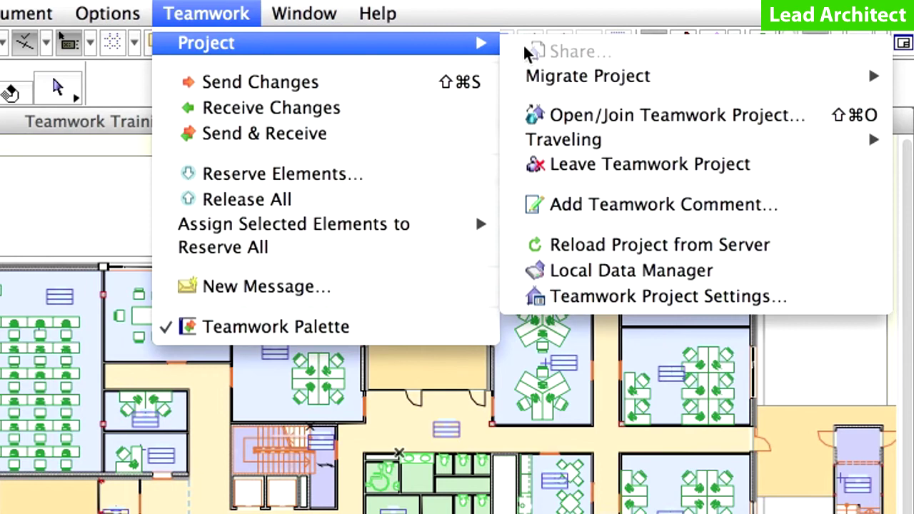
left_click(804, 304)
scroll(590, 239, "down", 2)
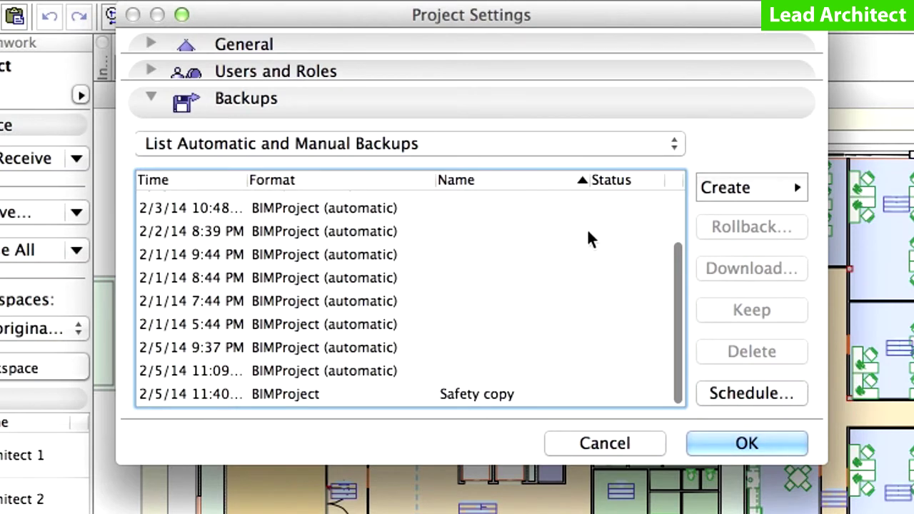
left_click(326, 394)
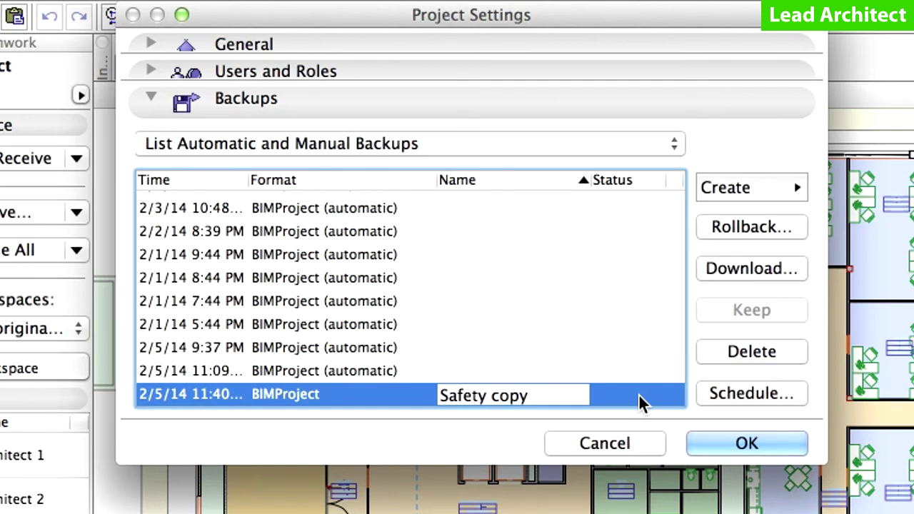
- Roll back to 'Safety copy' using Overwrite this Project, and confirm the overwrite
left_click(798, 235)
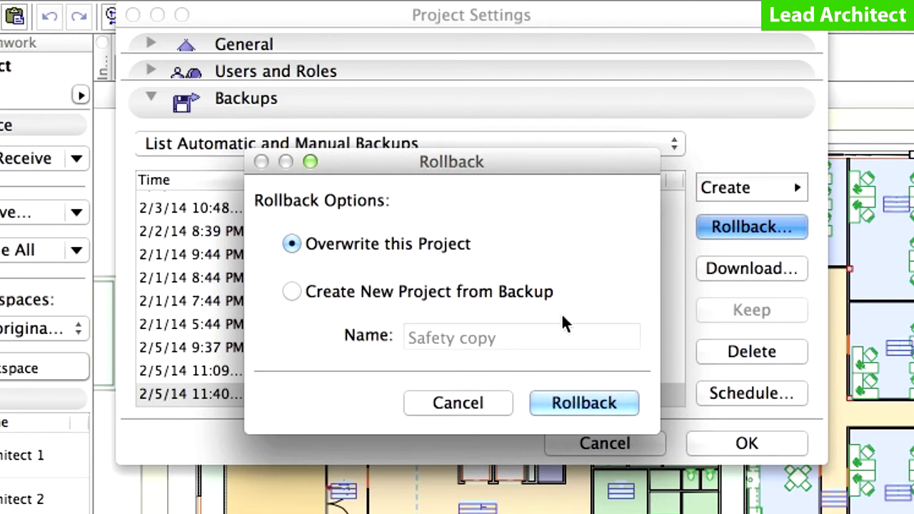
left_click(630, 404)
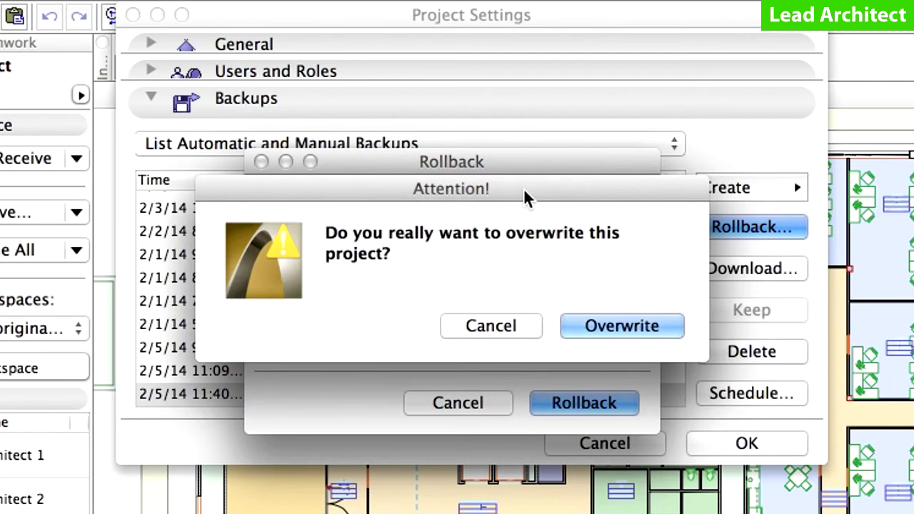
left_click(670, 328)
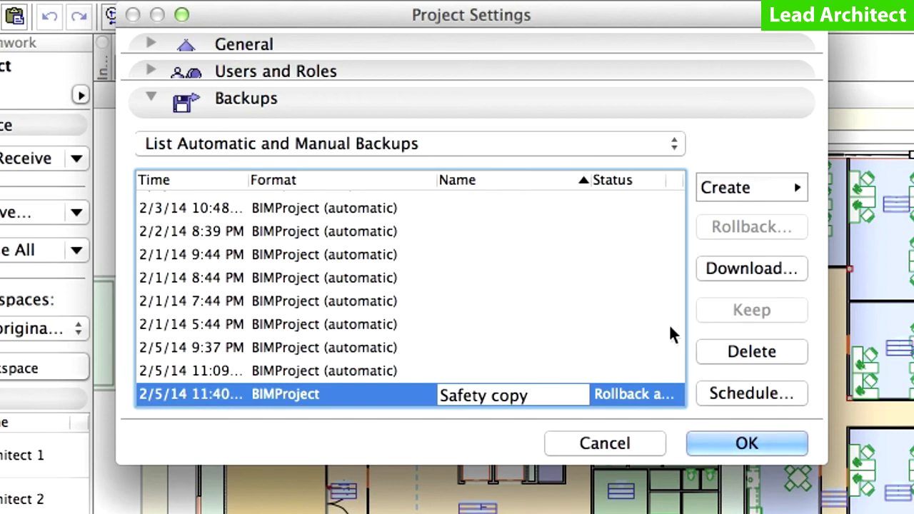
- Close the Project Settings to trigger the detached-from-server warning
left_click(782, 444)
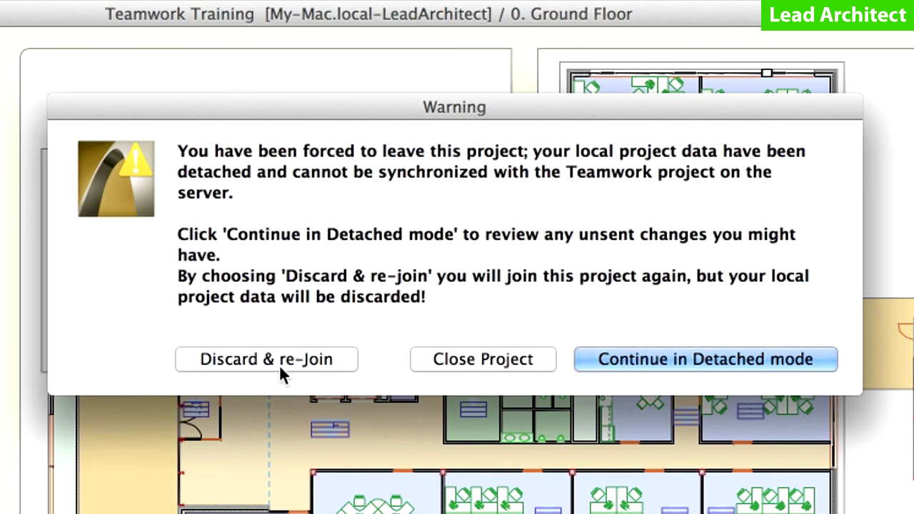
- Rejoin the rolled-back project discarding local data, and open the Chapter 8.01 view
left_click(343, 365)
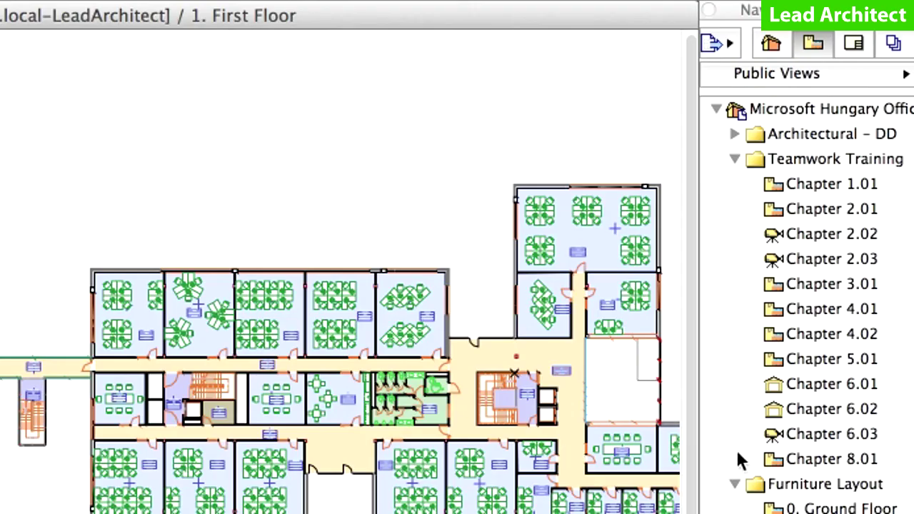
left_click(834, 312)
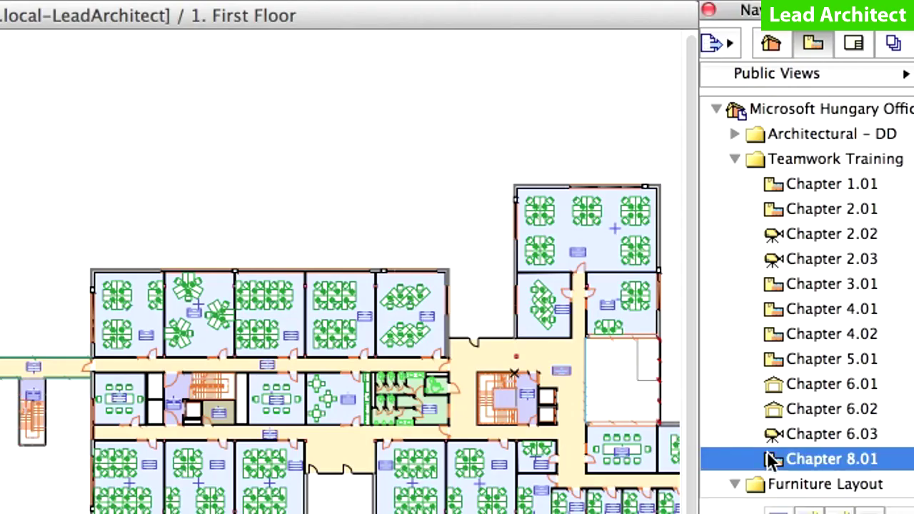
double_click(845, 461)
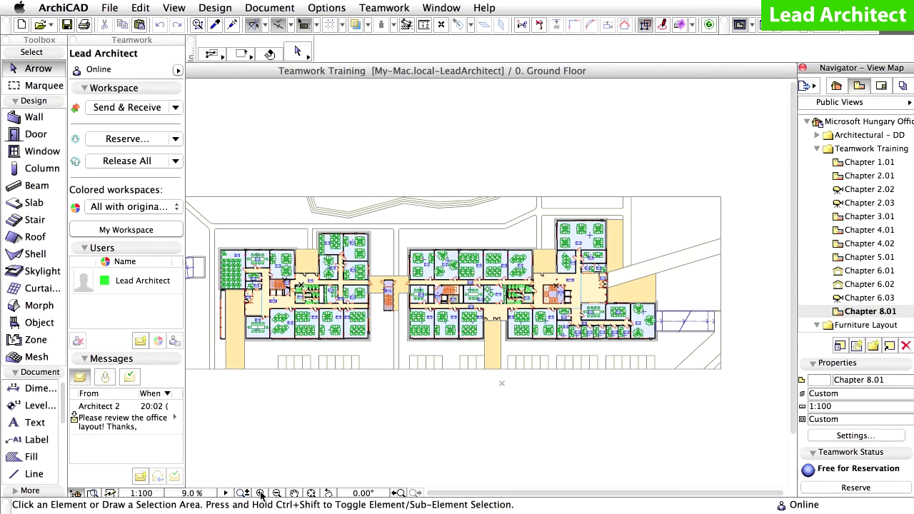
- Zoom into the restored left wing of the ground floor plan
left_click(260, 493)
left_click(210, 208)
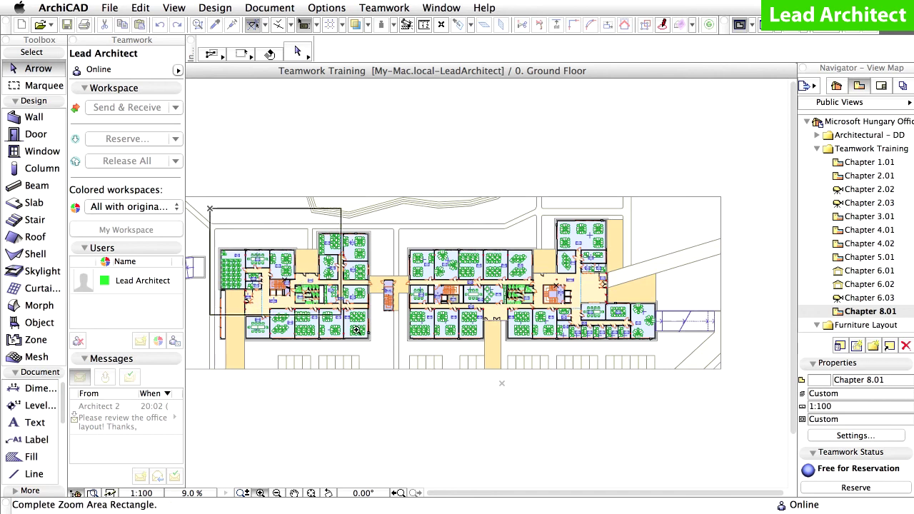
left_click(393, 368)
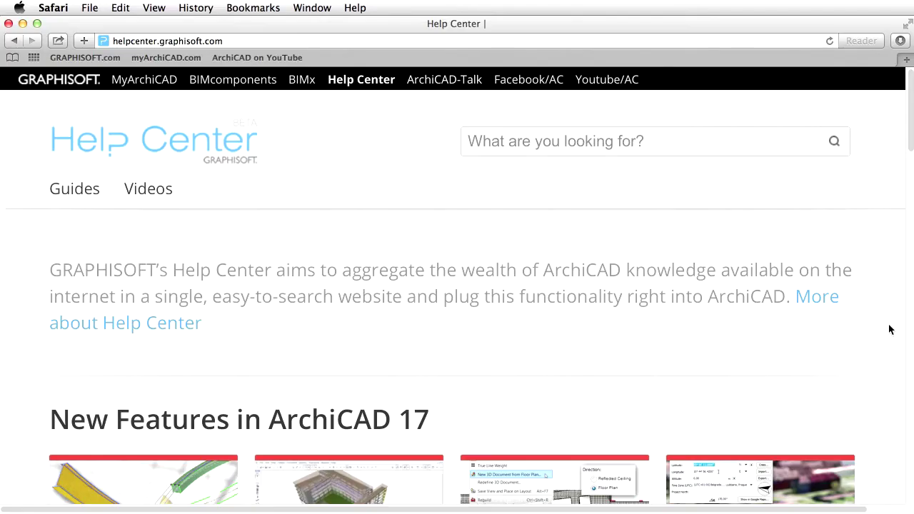
- Scroll down through the Help Center and Where to buy pages to the world map
scroll(889, 329, "down", 3)
scroll(889, 328, "down", 5)
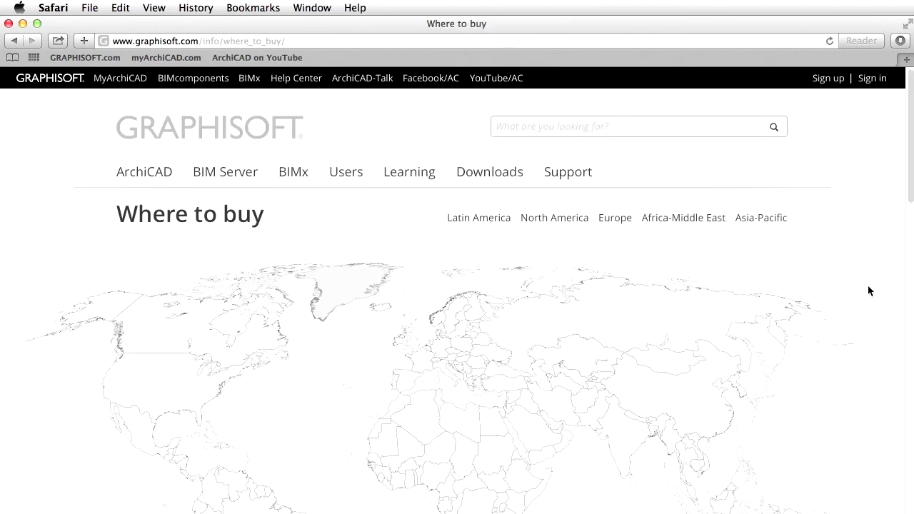
scroll(869, 290, "down", 3)
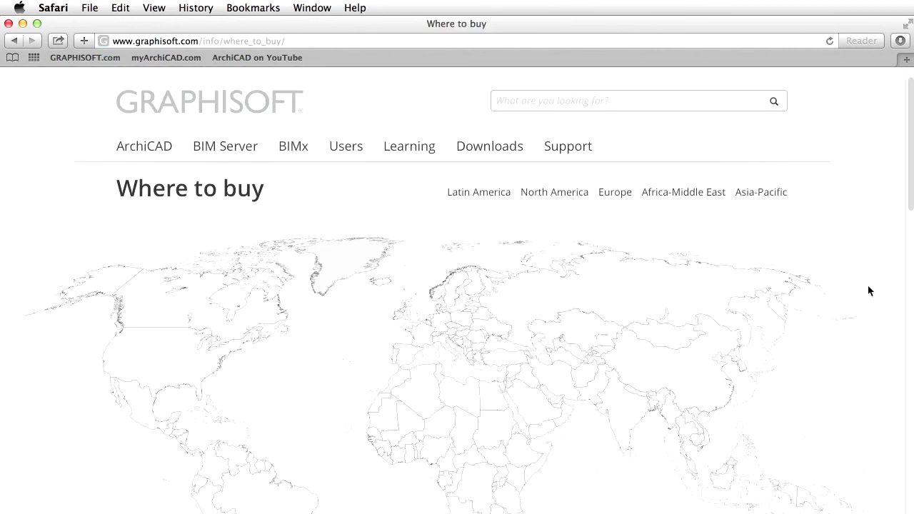
scroll(869, 291, "down", 1)
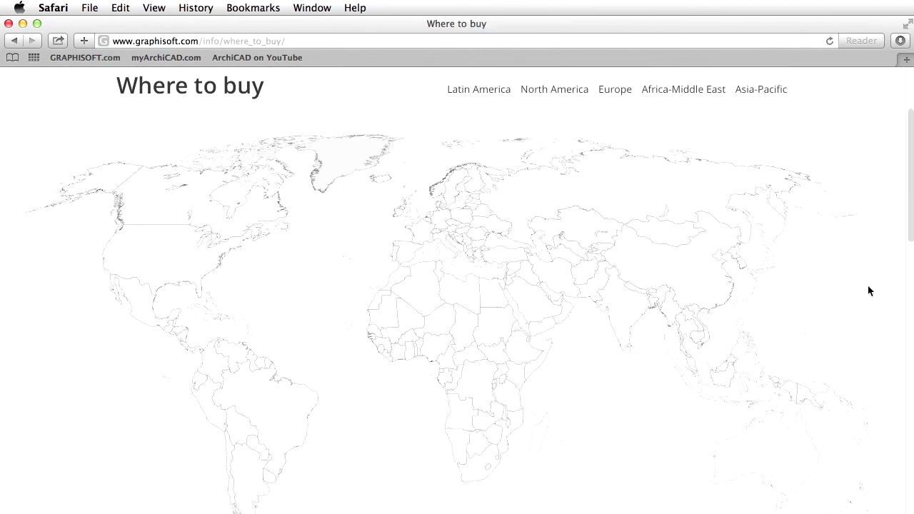
scroll(870, 291, "down", 1)
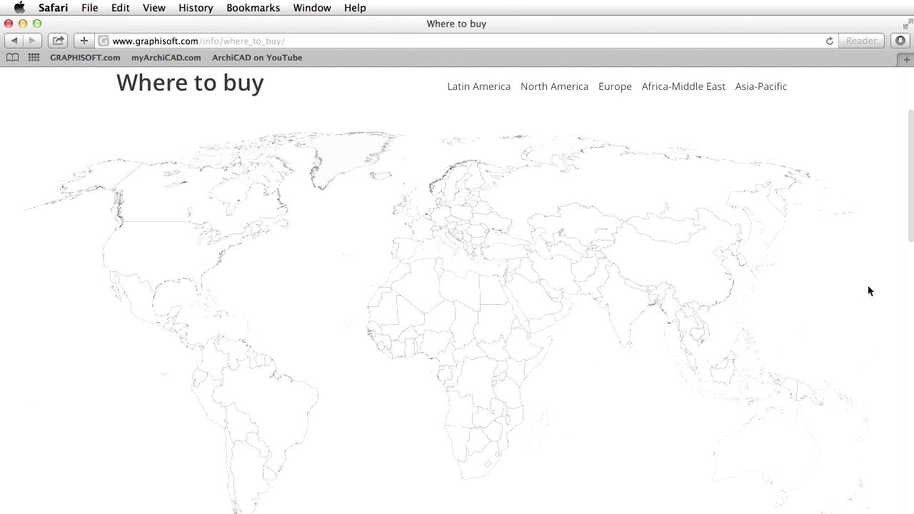